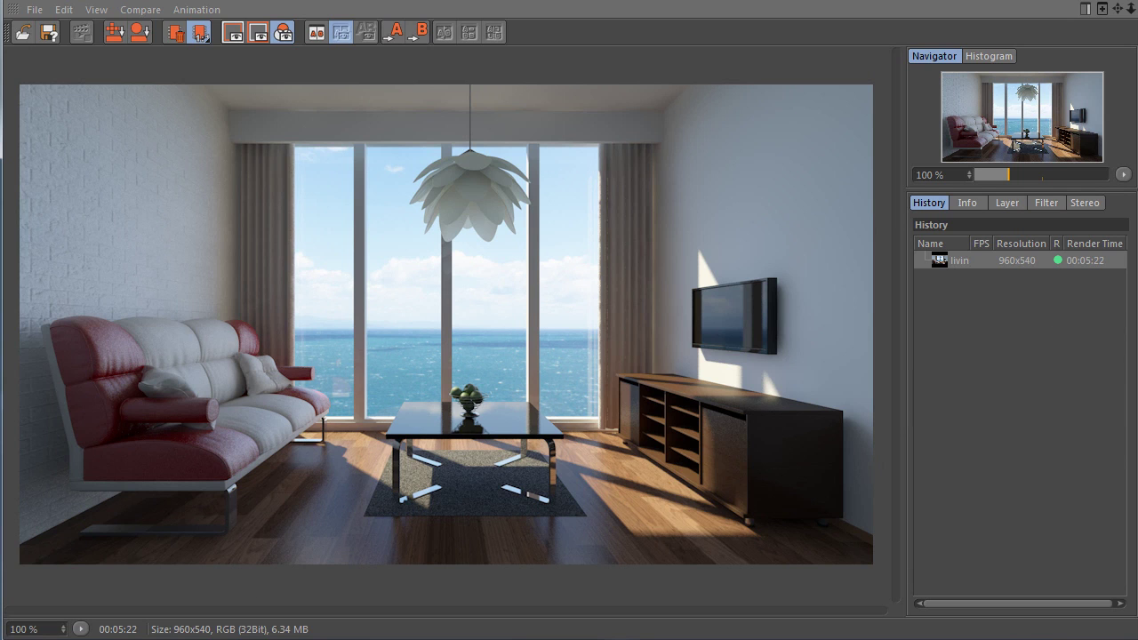
- Return from the finished render to the main living-room scene window with Alt+Tab
{"action": "key", "text": "alt+Tab"}
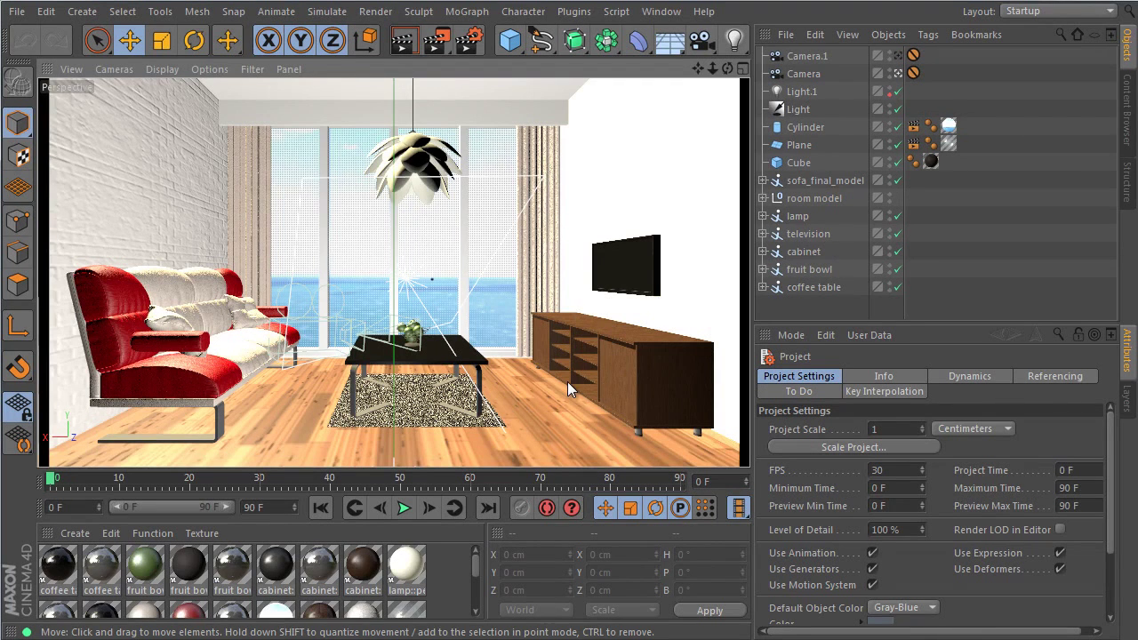
- In Render Settings, keep Irradiance Cache as both the primary and secondary GI method
{"action": "left_click", "coordinate": [463, 43]}
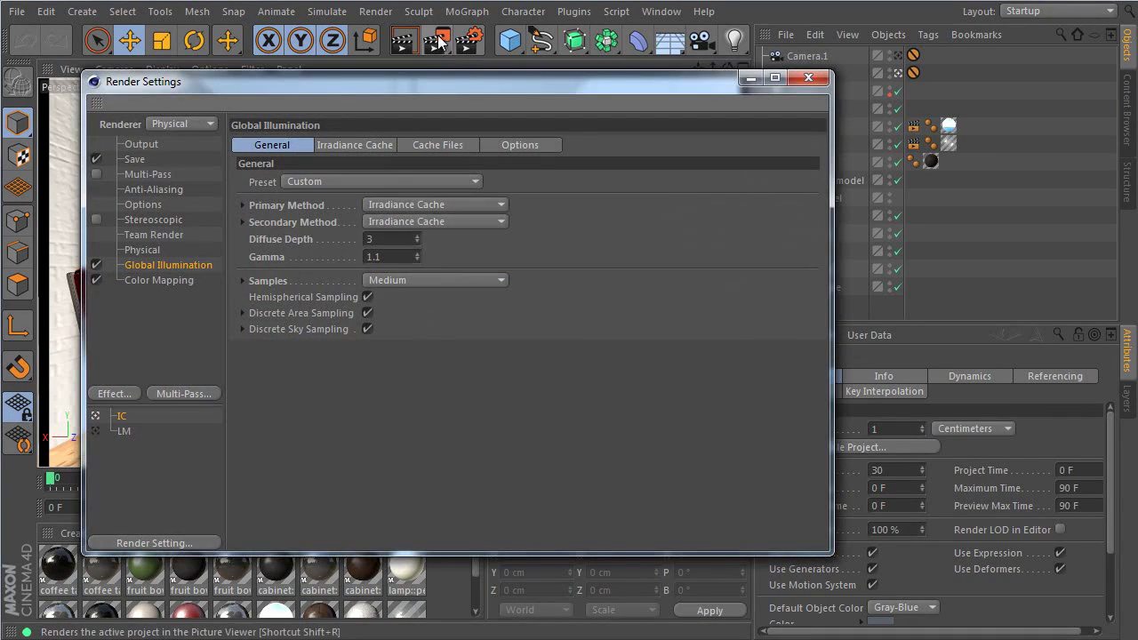
{"action": "left_click_drag", "start_coordinate": [452, 86], "coordinate": [619, 135]}
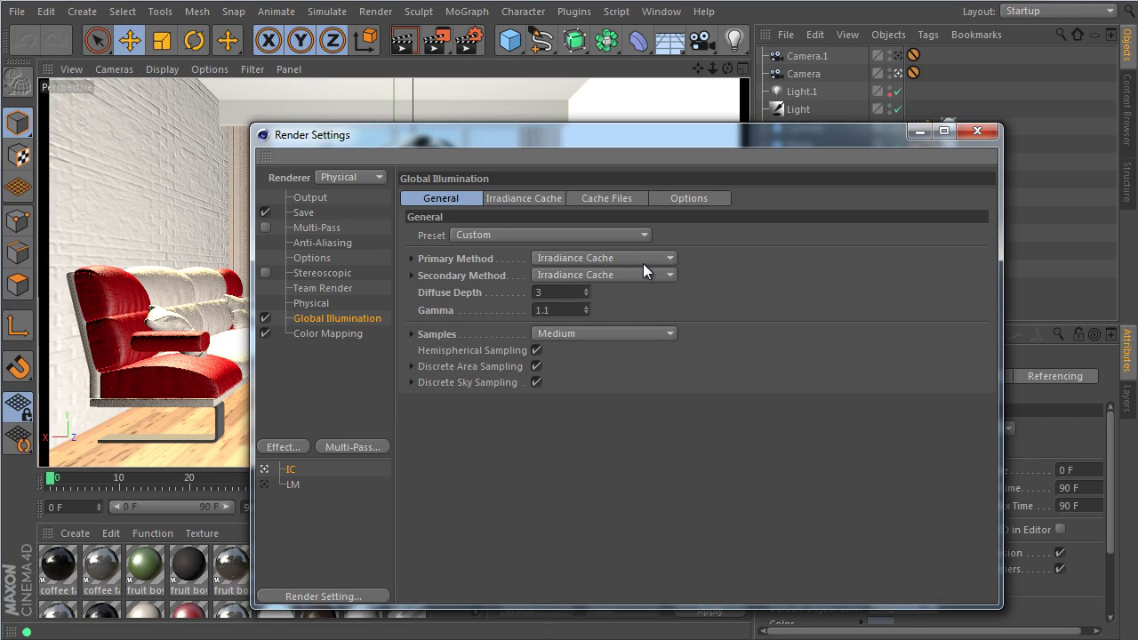
{"action": "left_click", "coordinate": [671, 257]}
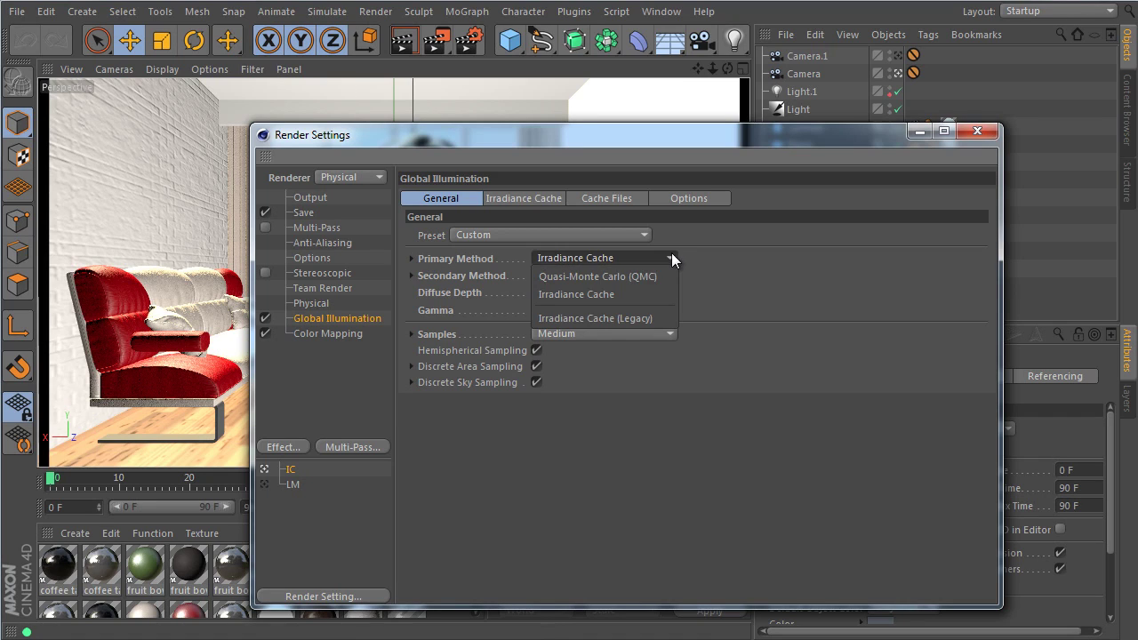
{"action": "left_click", "coordinate": [619, 257]}
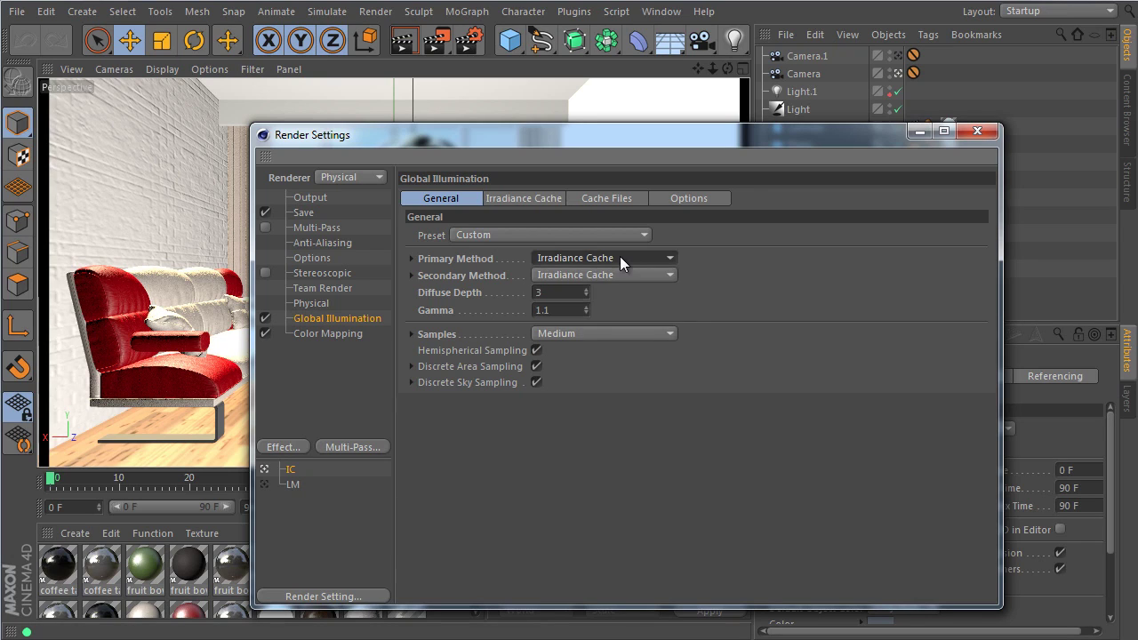
{"action": "left_click", "coordinate": [578, 277]}
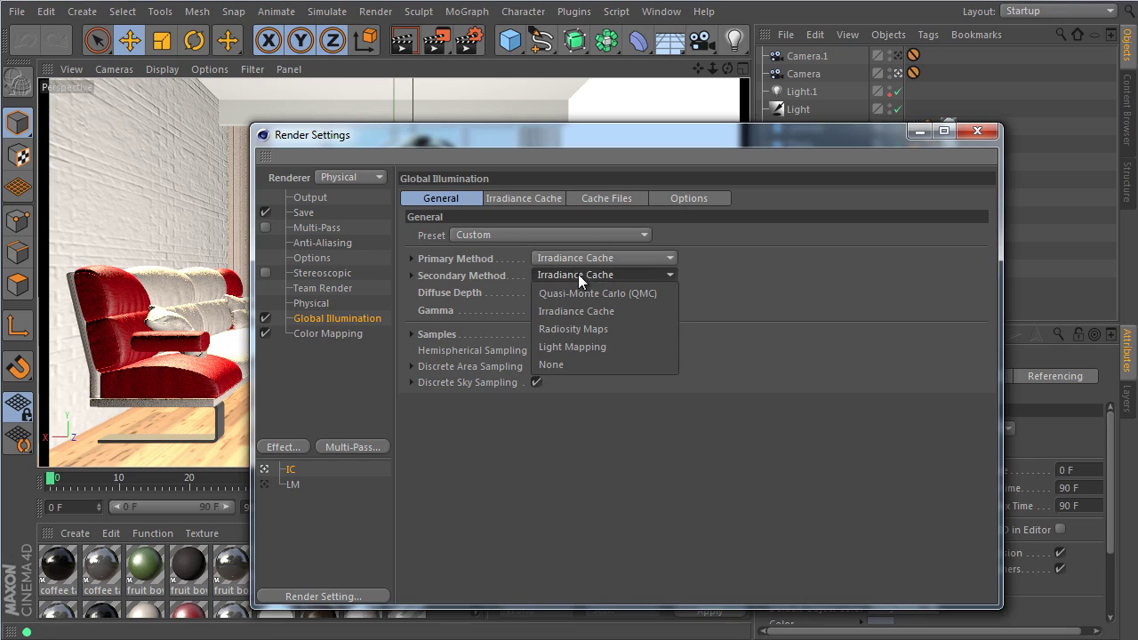
{"action": "left_click", "coordinate": [727, 272]}
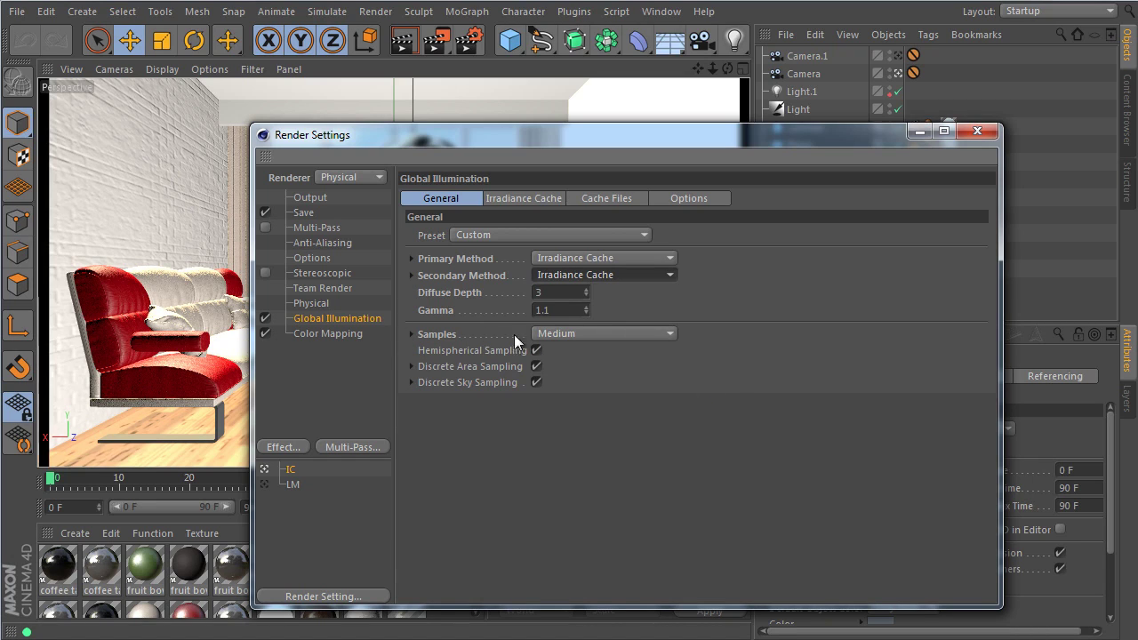
- Review the GI sample settings, then check Record Density Low on the Irradiance Cache tab
{"action": "left_click", "coordinate": [412, 334]}
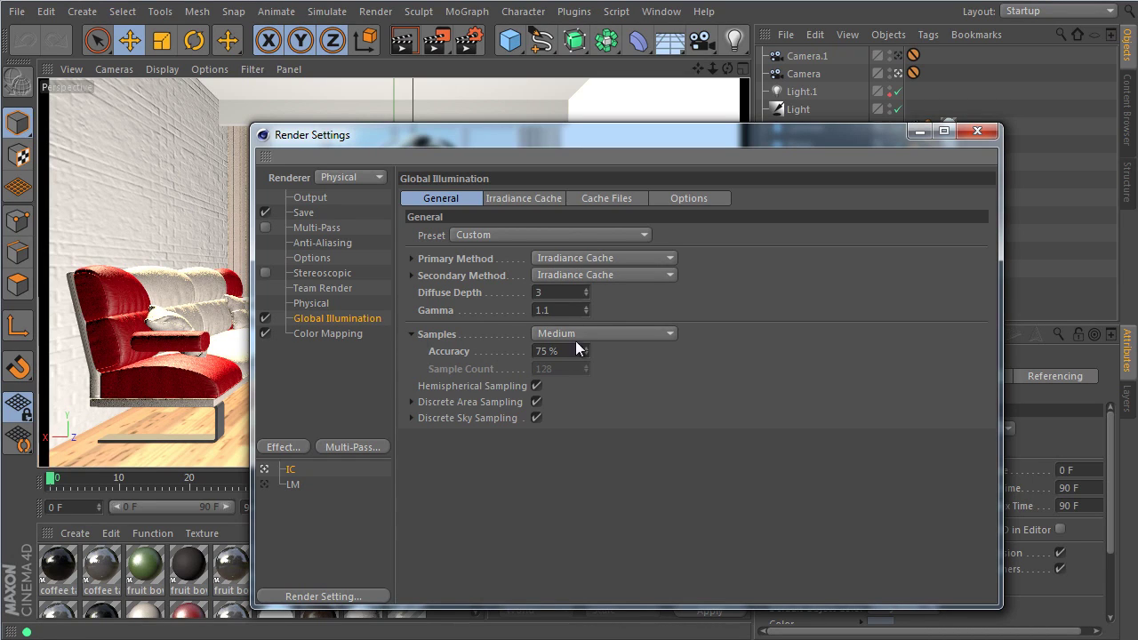
{"action": "left_click", "coordinate": [411, 334]}
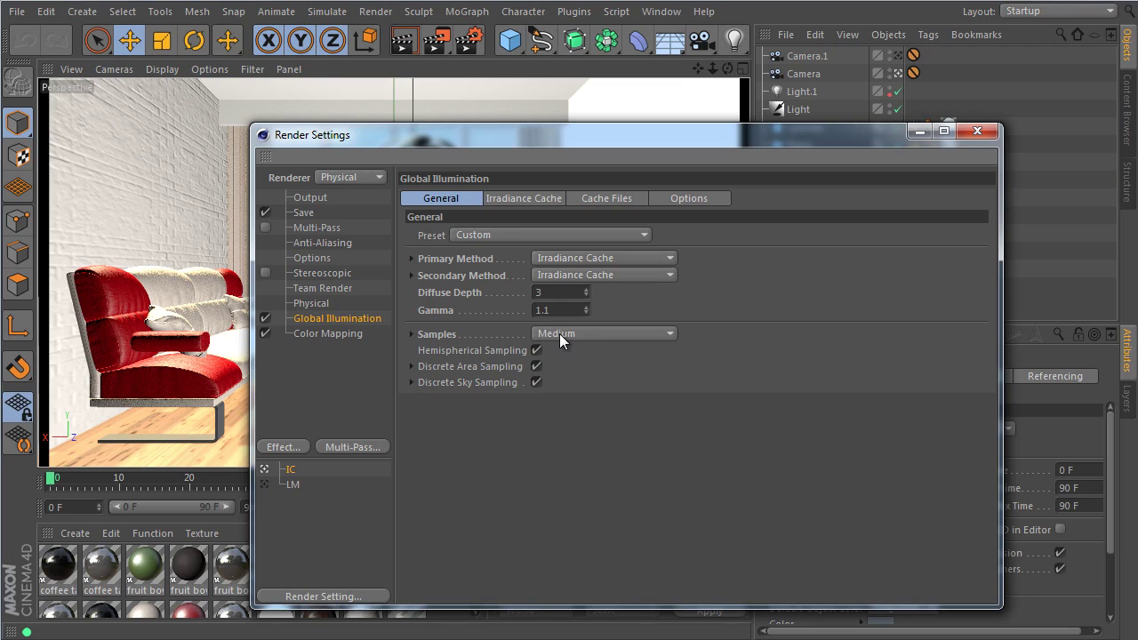
{"action": "left_click", "coordinate": [526, 194]}
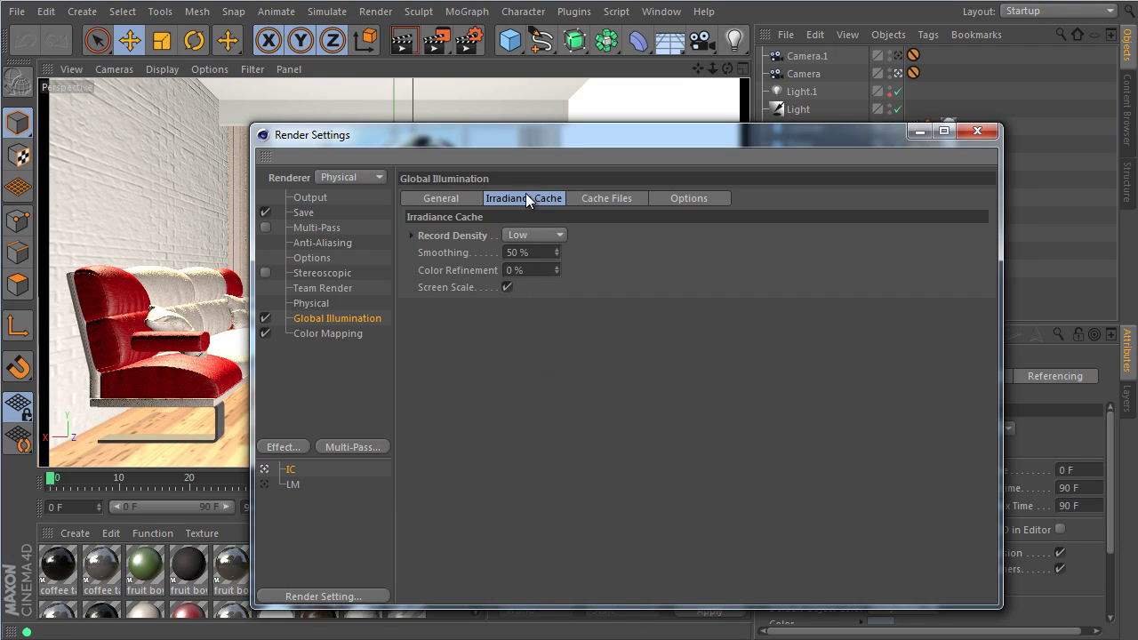
- Close Render Settings and render the living room into a full-screen Picture Viewer
{"action": "left_click", "coordinate": [975, 130]}
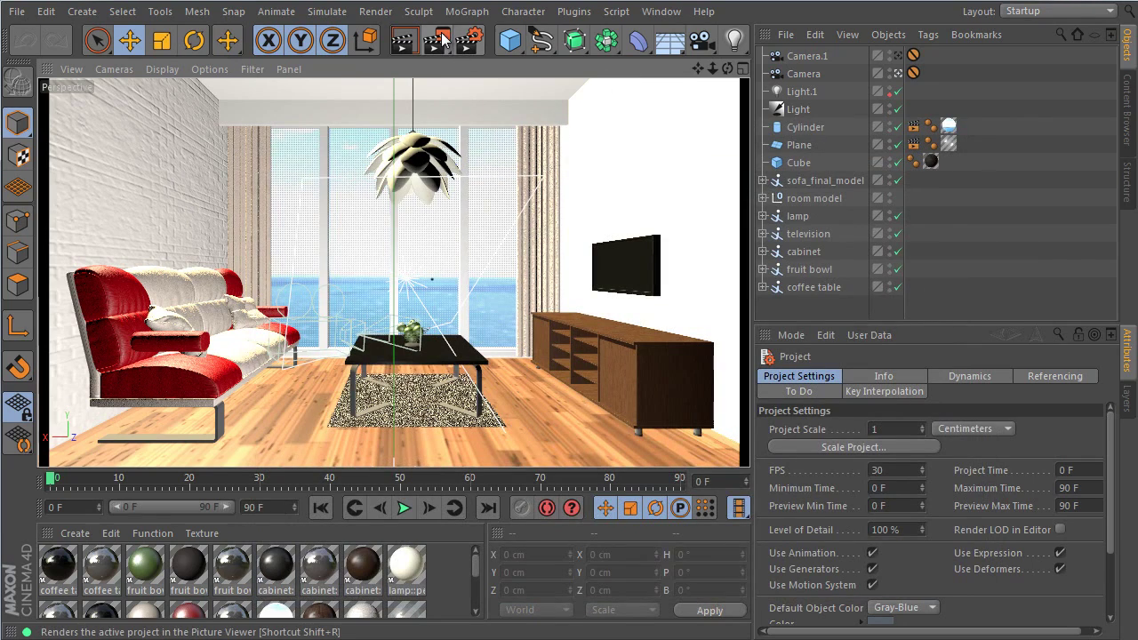
{"action": "left_click", "coordinate": [442, 39]}
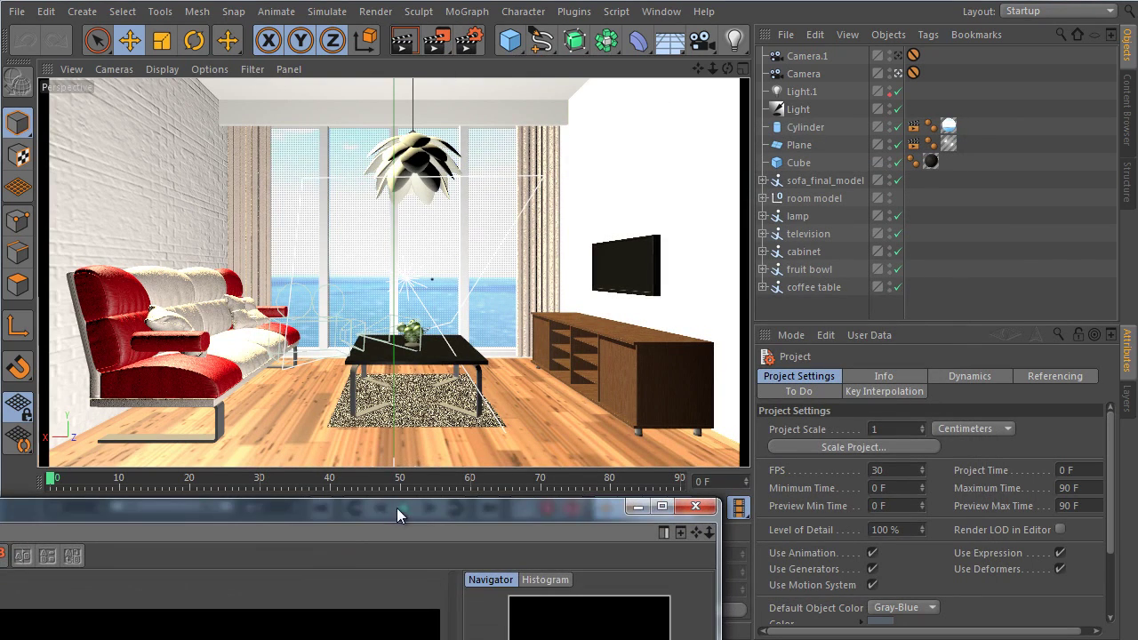
{"action": "left_click_drag", "start_coordinate": [396, 507], "coordinate": [815, 0]}
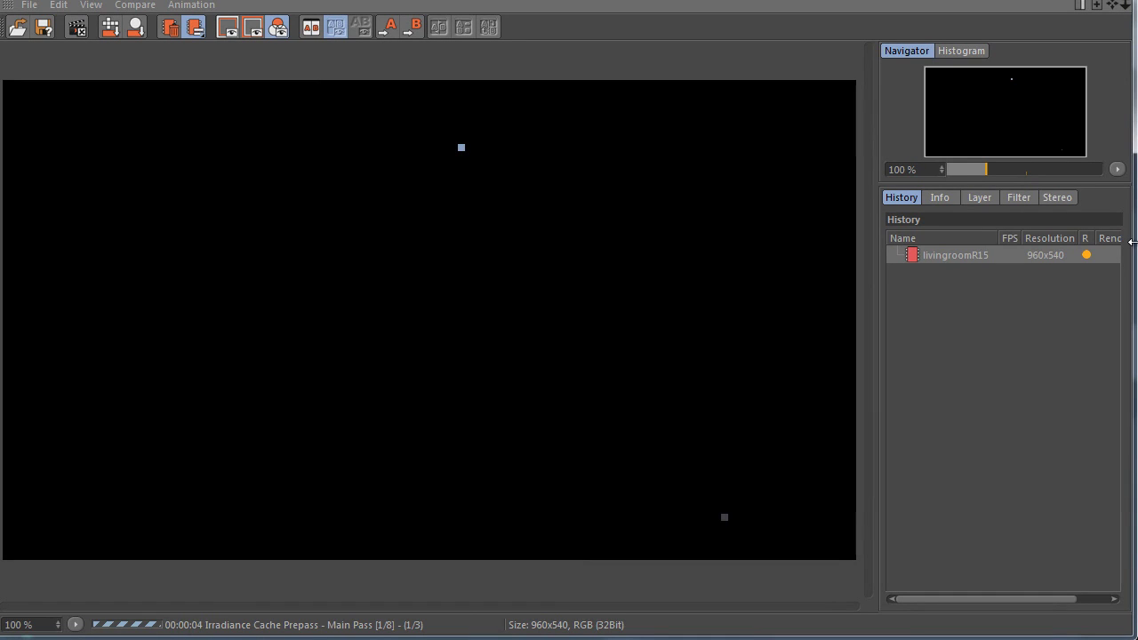
{"action": "left_click_drag", "start_coordinate": [1131, 241], "coordinate": [1135, 249]}
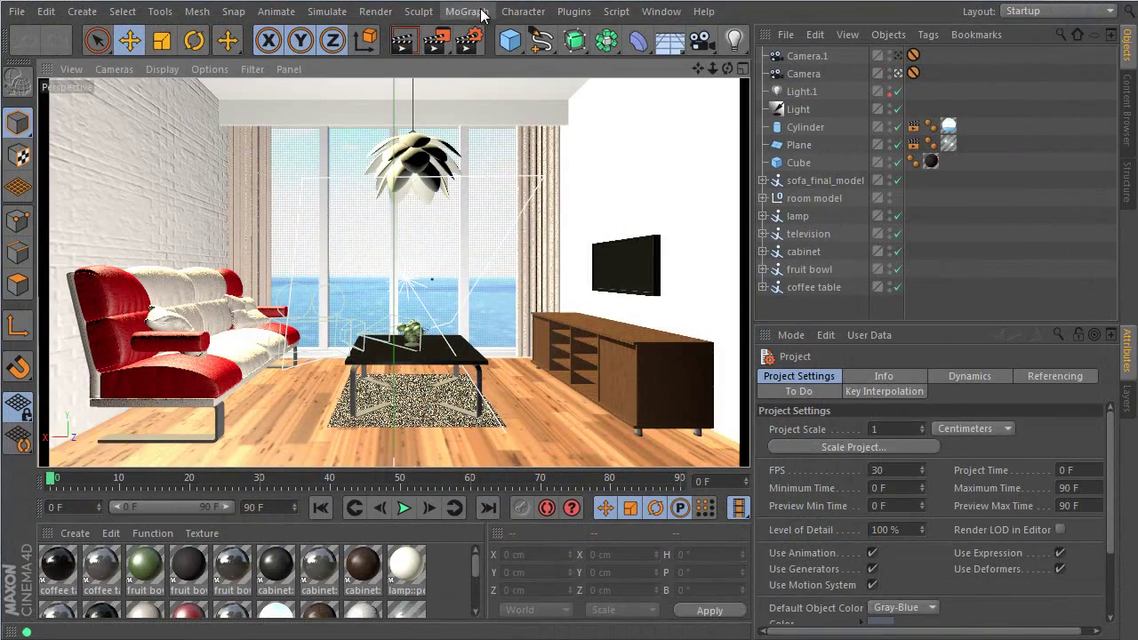
- Tick the LM entry in Render Settings and view the General Global Illumination settings
{"action": "left_click", "coordinate": [469, 44]}
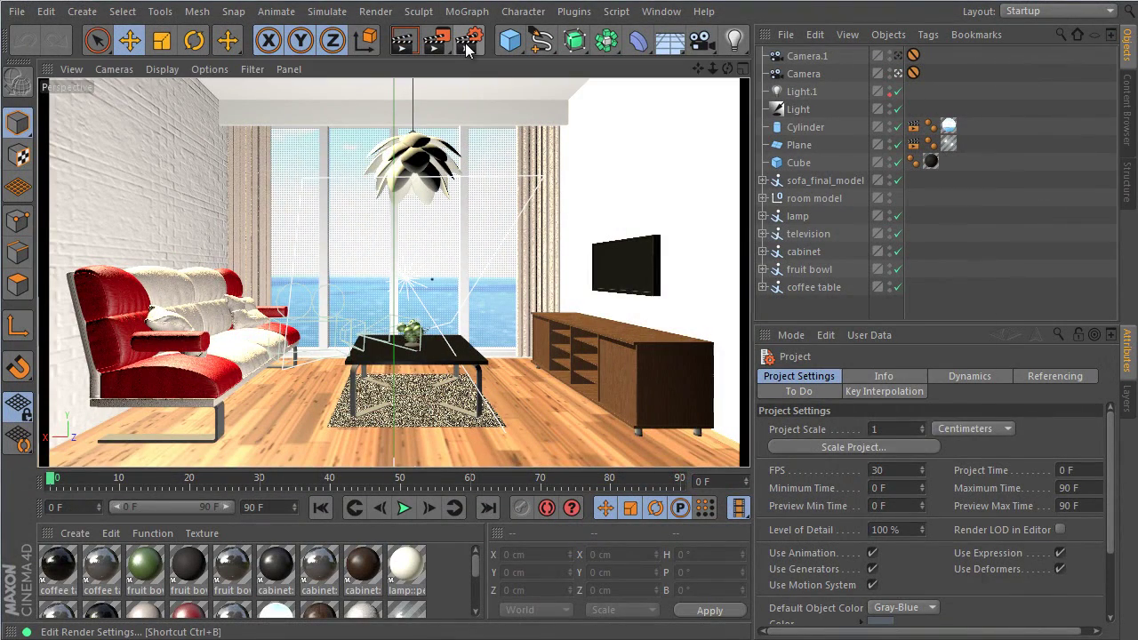
{"action": "left_click_drag", "start_coordinate": [490, 146], "coordinate": [502, 109]}
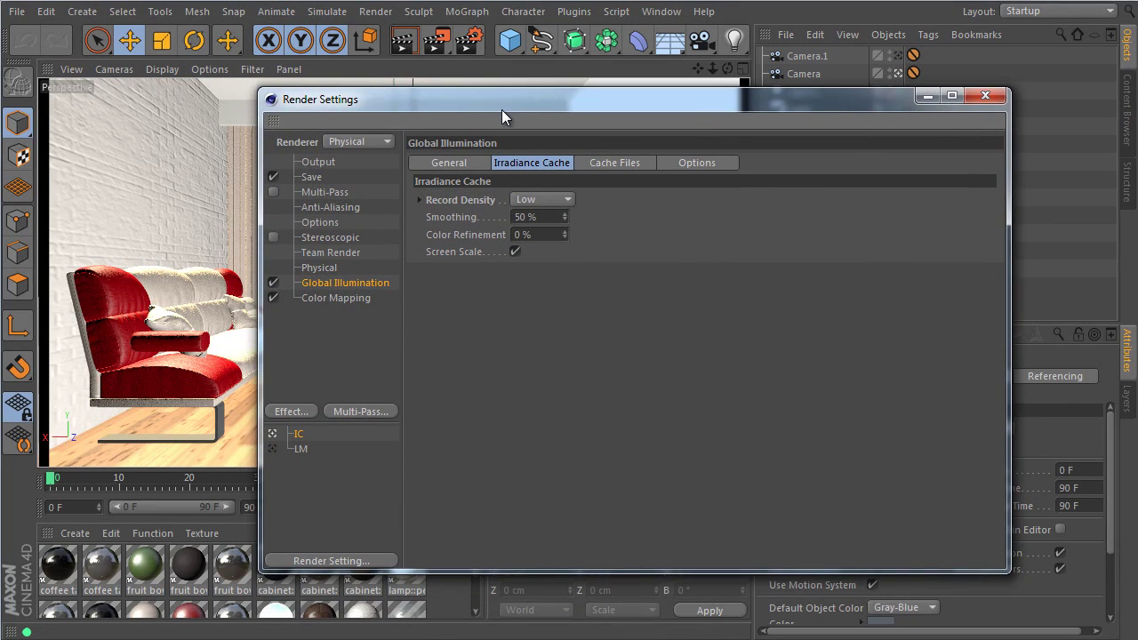
{"action": "left_click", "coordinate": [272, 449]}
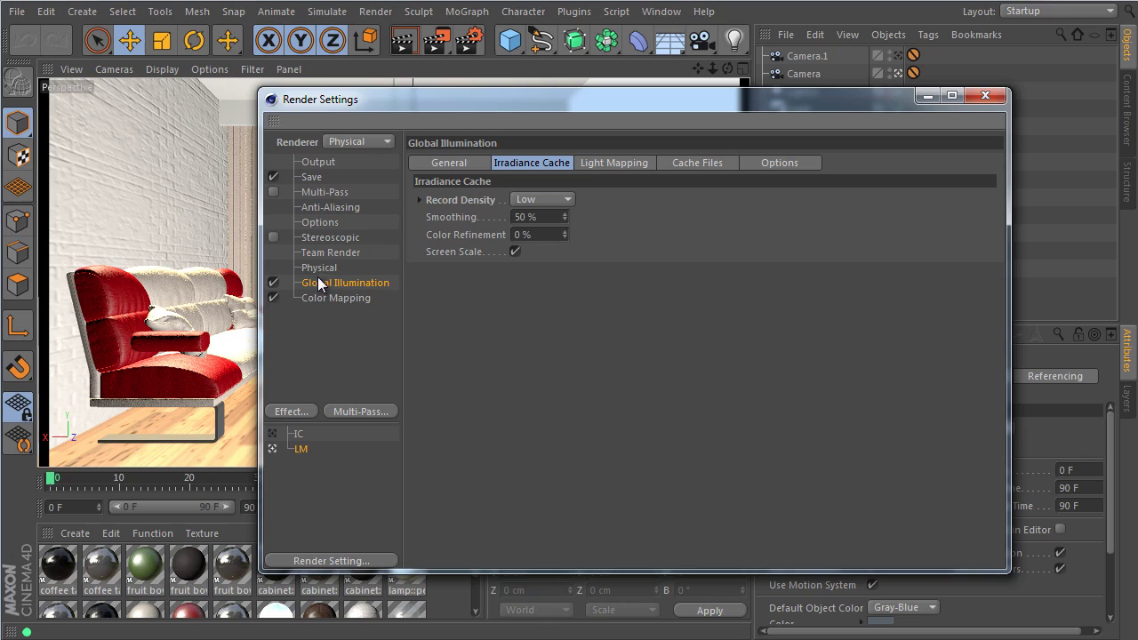
{"action": "left_click", "coordinate": [449, 164]}
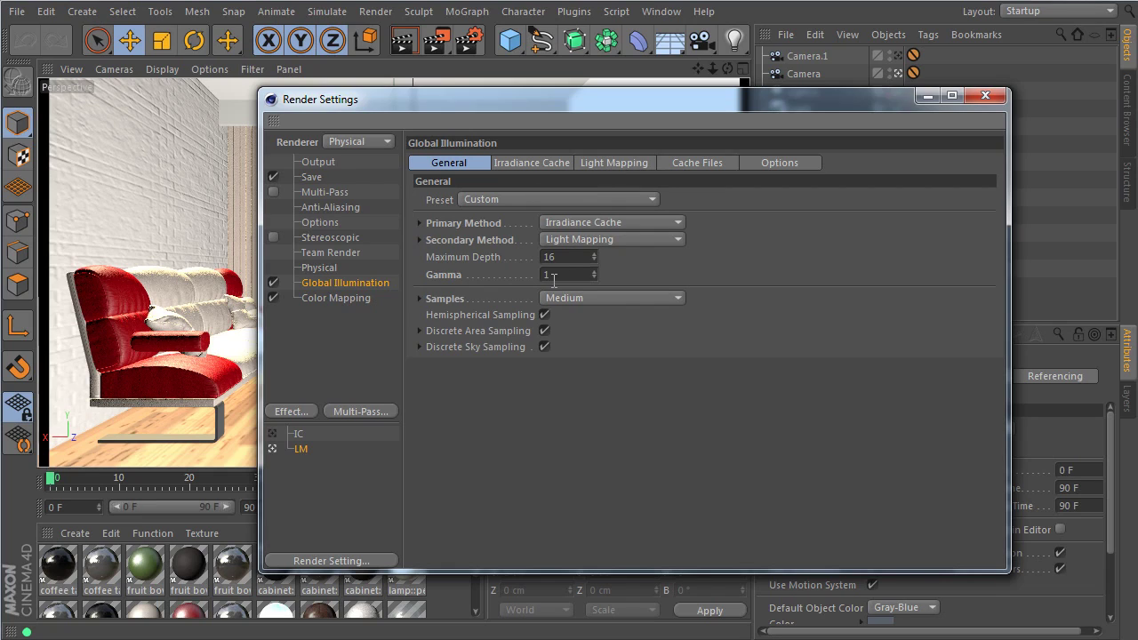
- View the Light Mapping options: Path Count 20000, Samples Size 0.01
{"action": "left_click", "coordinate": [625, 162]}
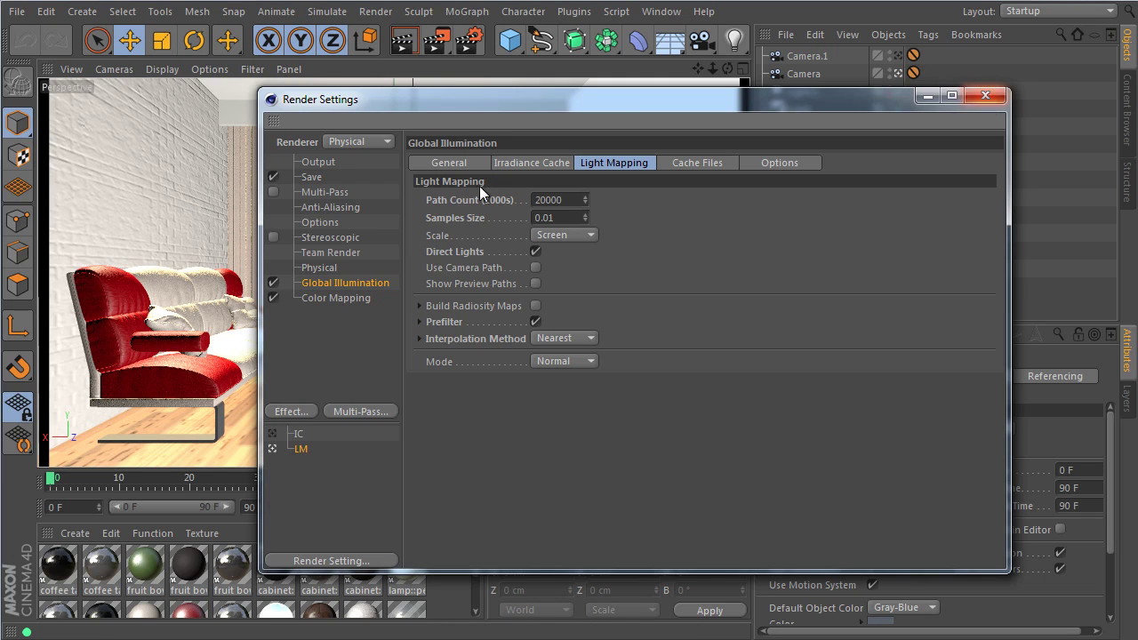
- Close the Render Settings window before re-rendering the living room
{"action": "left_click", "coordinate": [996, 98]}
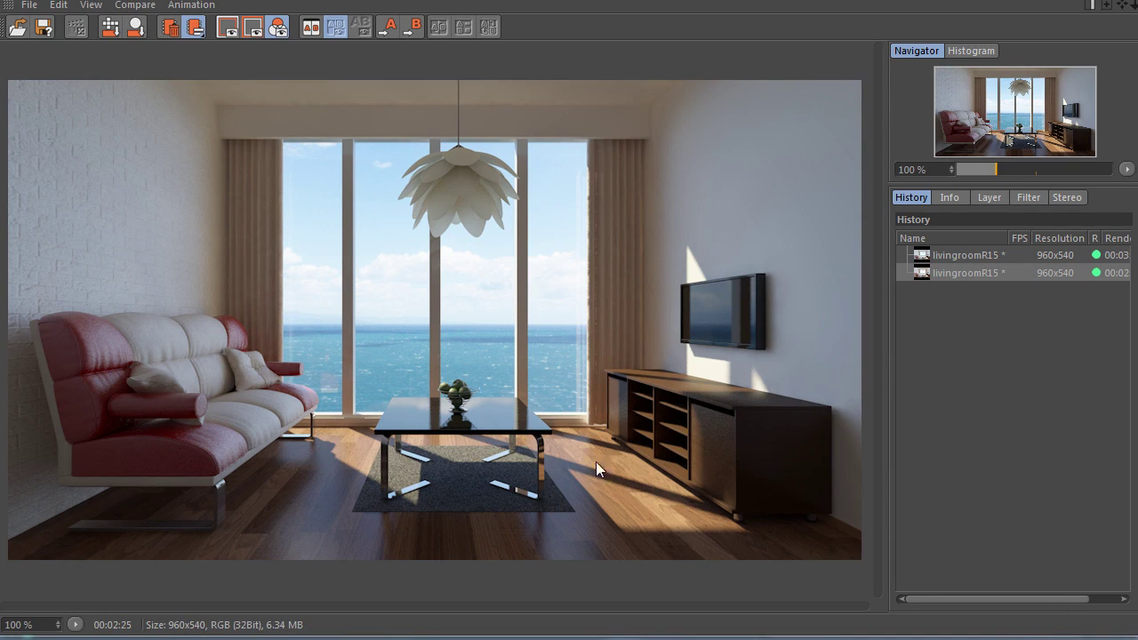
- Alternate between the 00:03:21 and 00:02:25 livingroomR15 history entries, ending on 00:02:25
{"action": "left_click", "coordinate": [945, 259]}
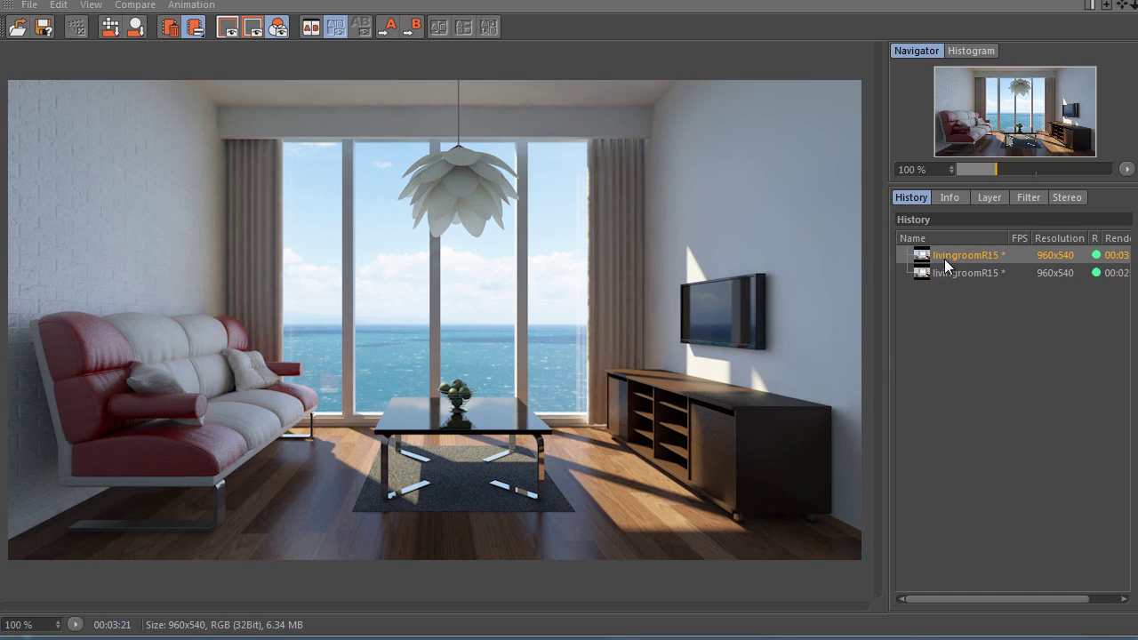
{"action": "left_click", "coordinate": [958, 272]}
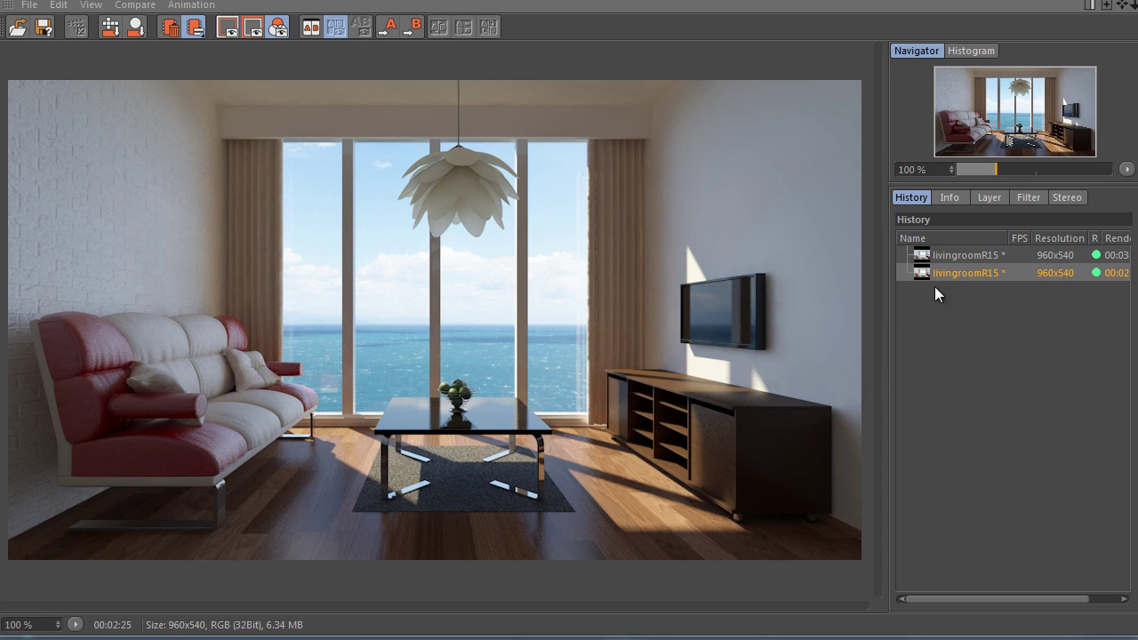
{"action": "left_click", "coordinate": [969, 256]}
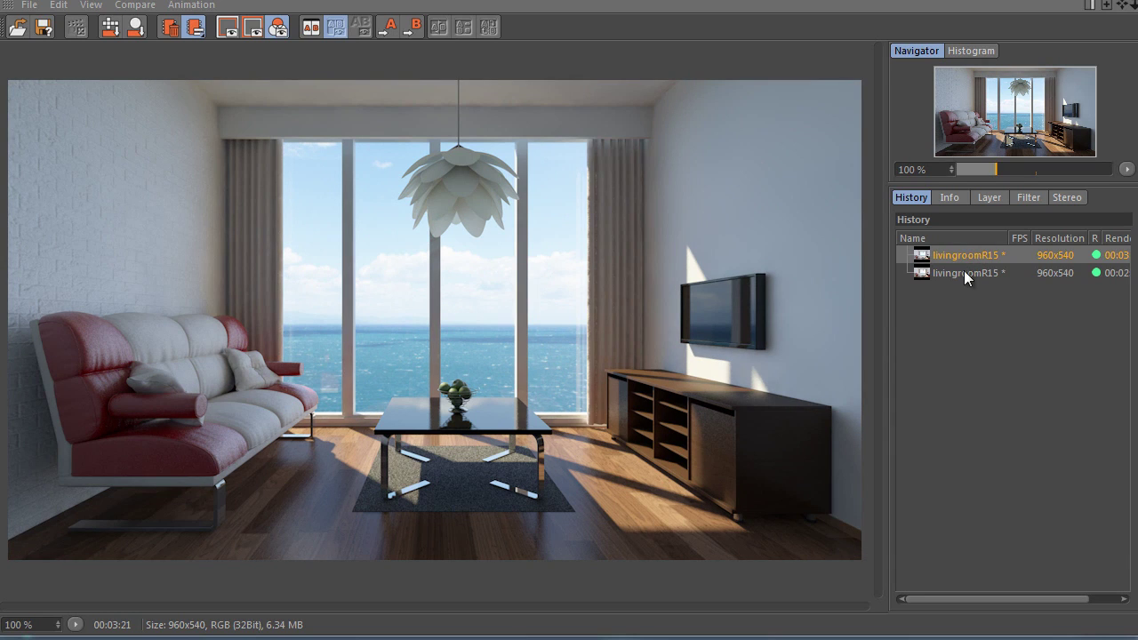
{"action": "left_click", "coordinate": [968, 273]}
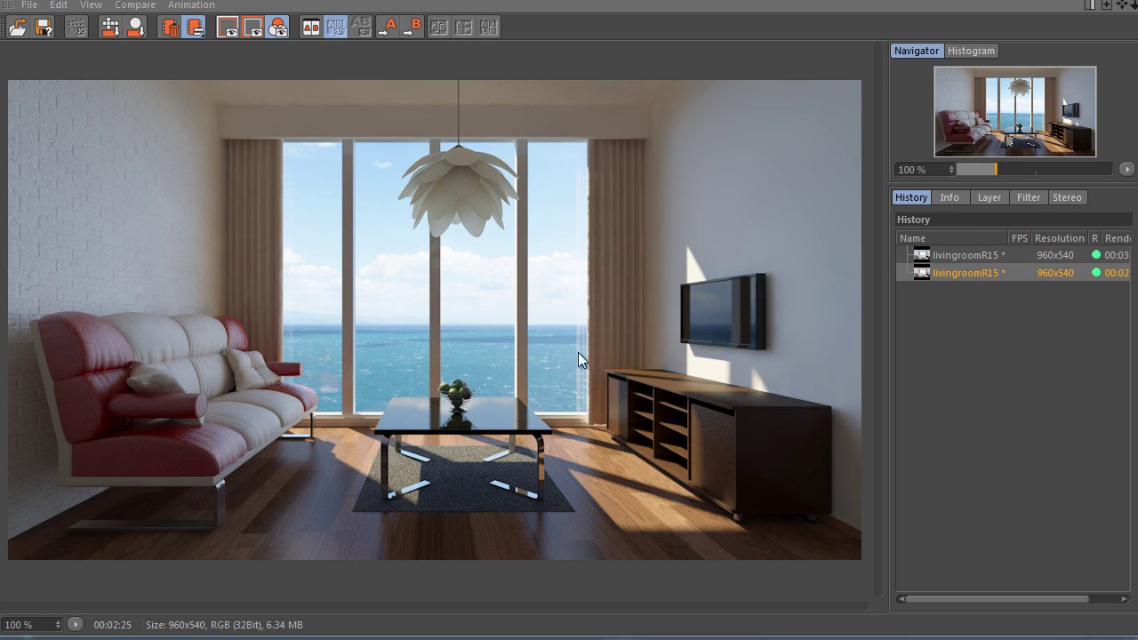
{"action": "left_click", "coordinate": [962, 256]}
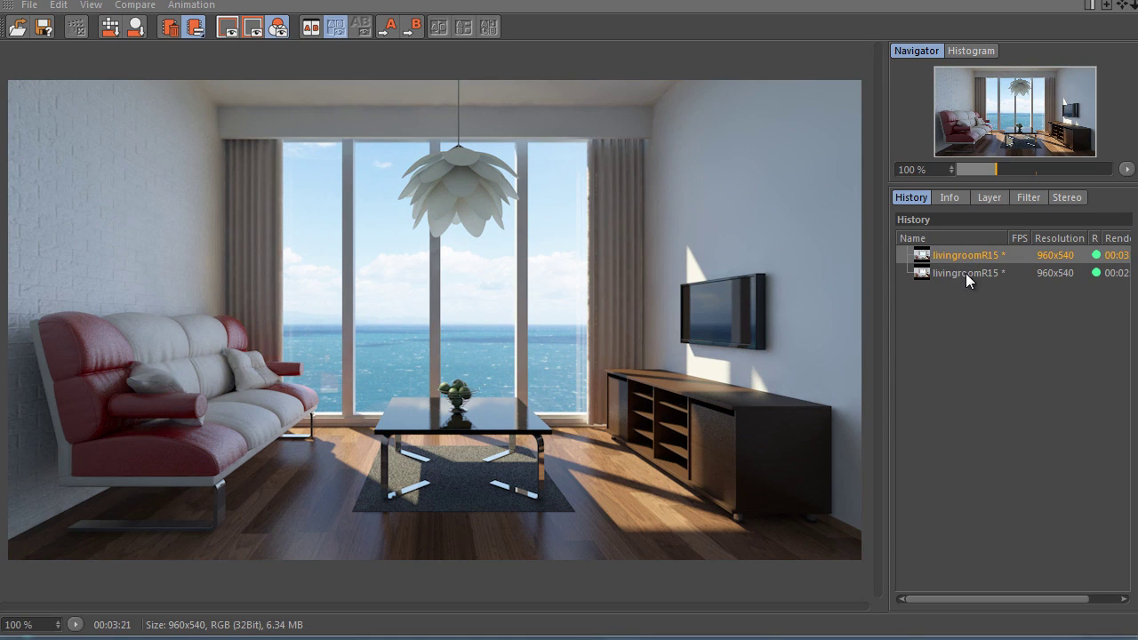
{"action": "left_click", "coordinate": [965, 273]}
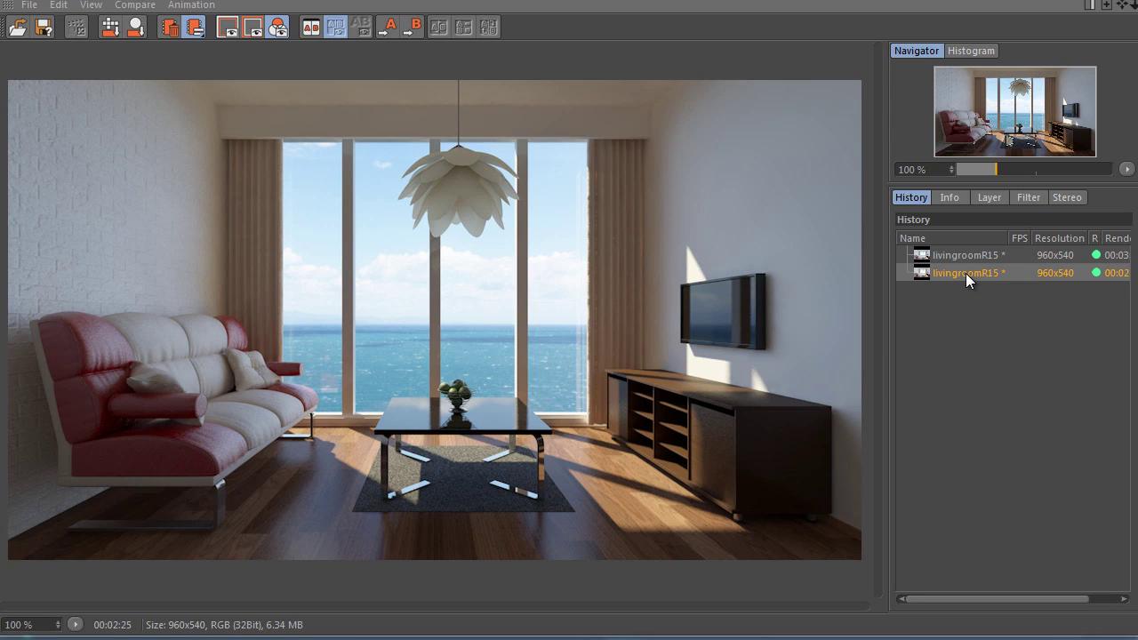
{"action": "left_click", "coordinate": [943, 254]}
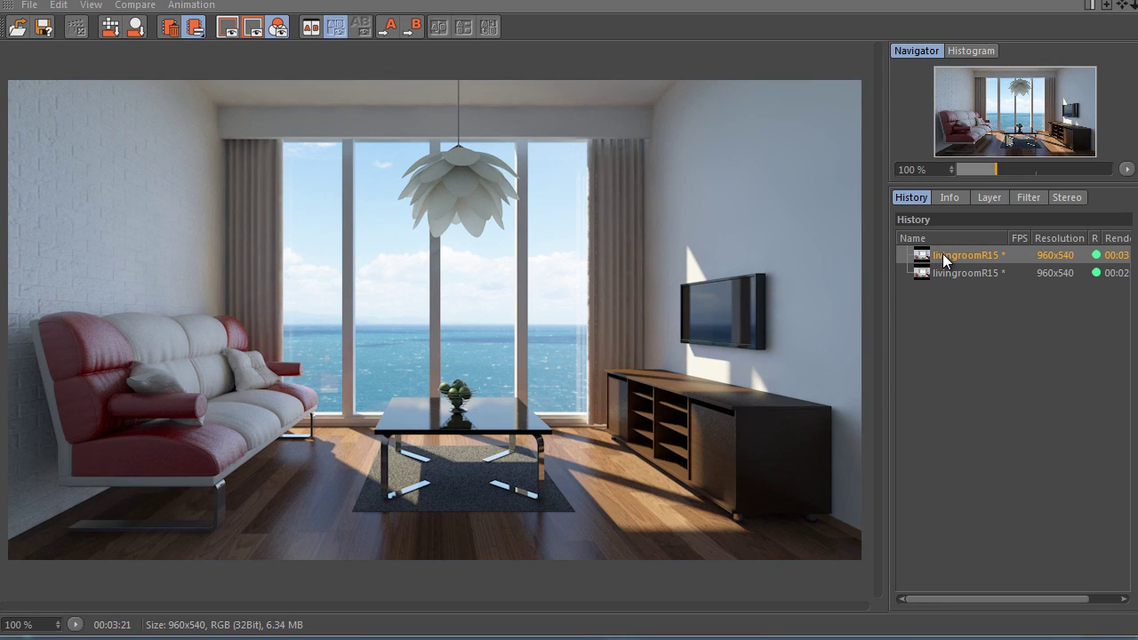
{"action": "left_click", "coordinate": [942, 275]}
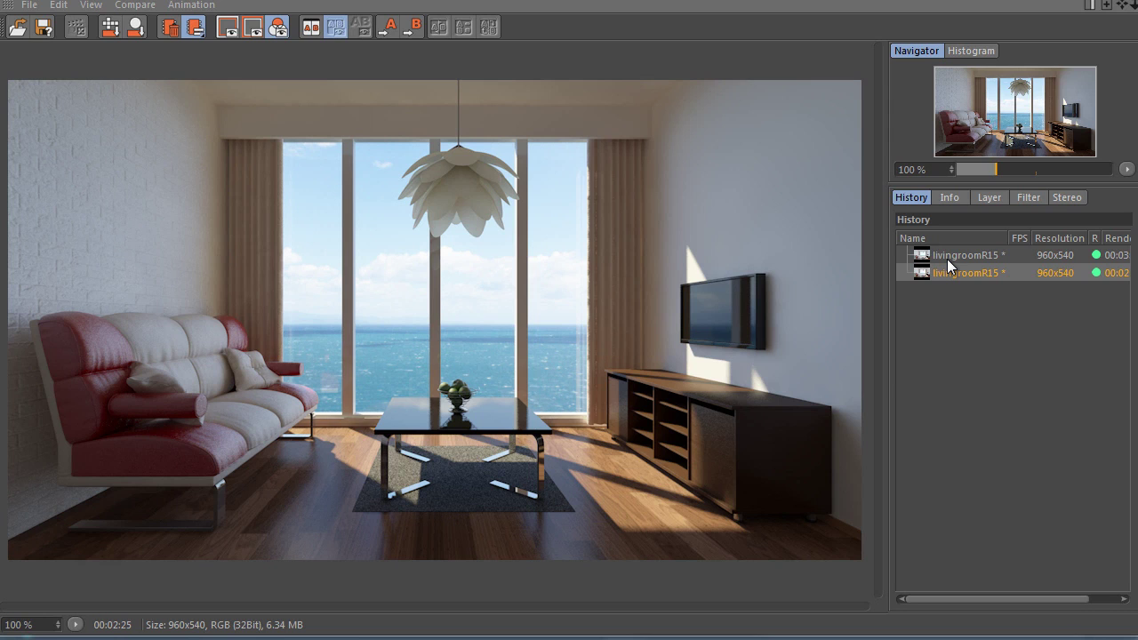
- Flip between the two history renders several more times, finishing on the brighter 00:03:21 one
{"action": "left_click", "coordinate": [948, 259]}
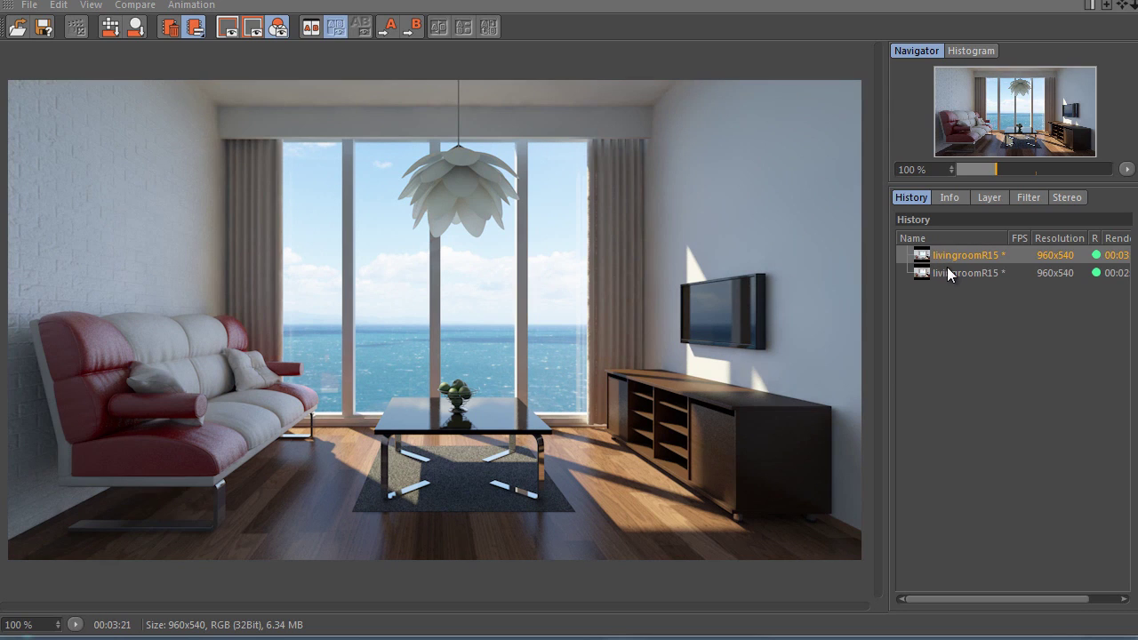
{"action": "left_click", "coordinate": [951, 277]}
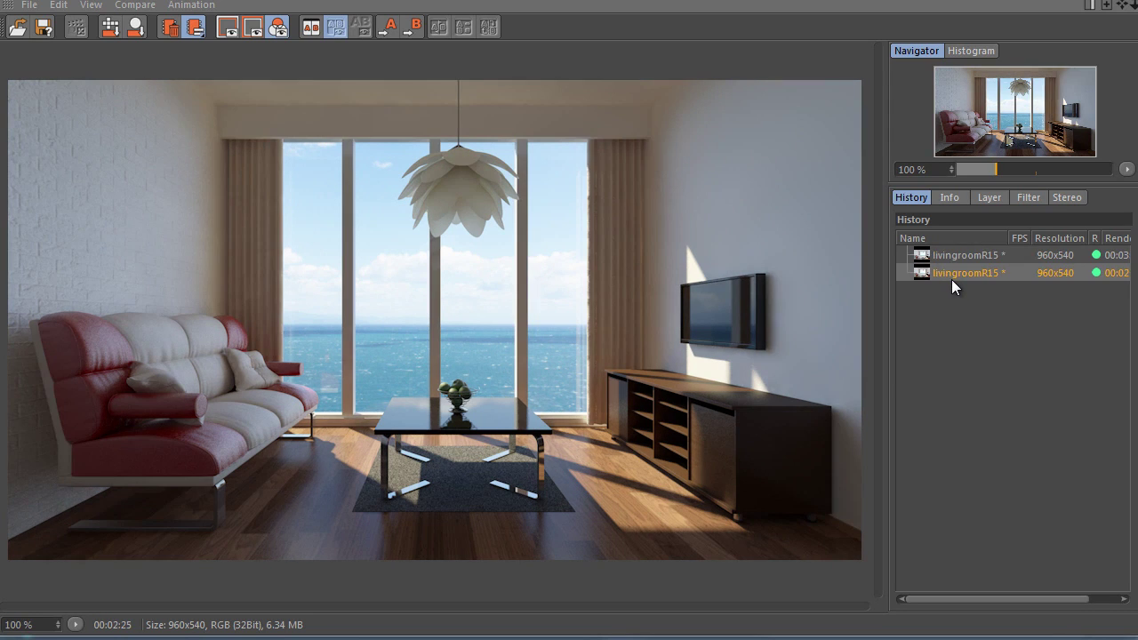
{"action": "left_click", "coordinate": [939, 259]}
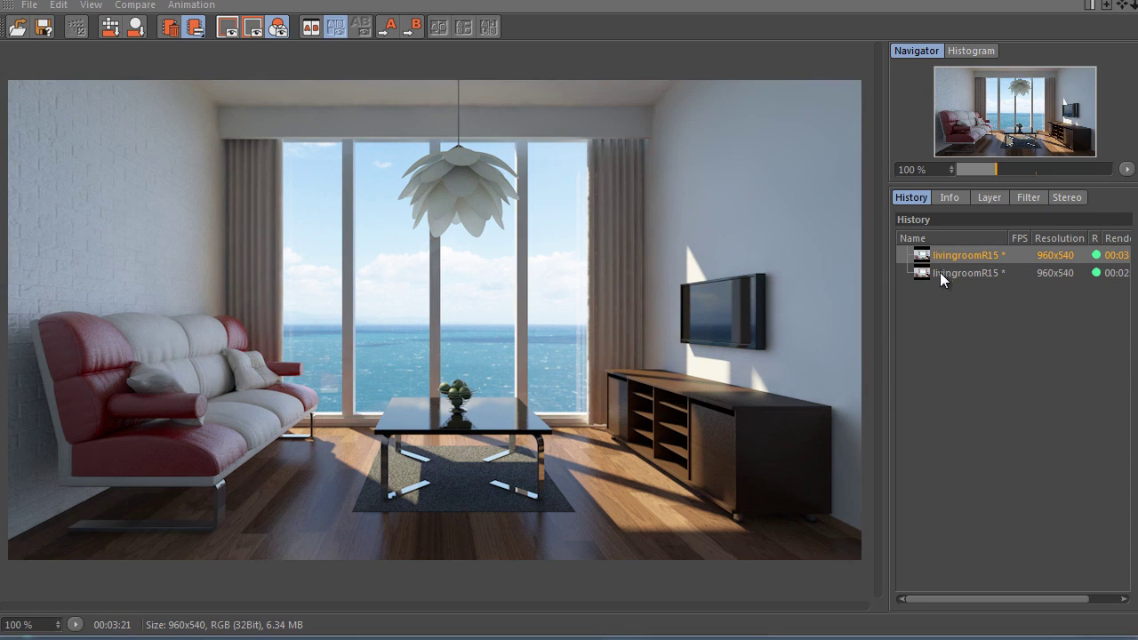
{"action": "left_click", "coordinate": [944, 277]}
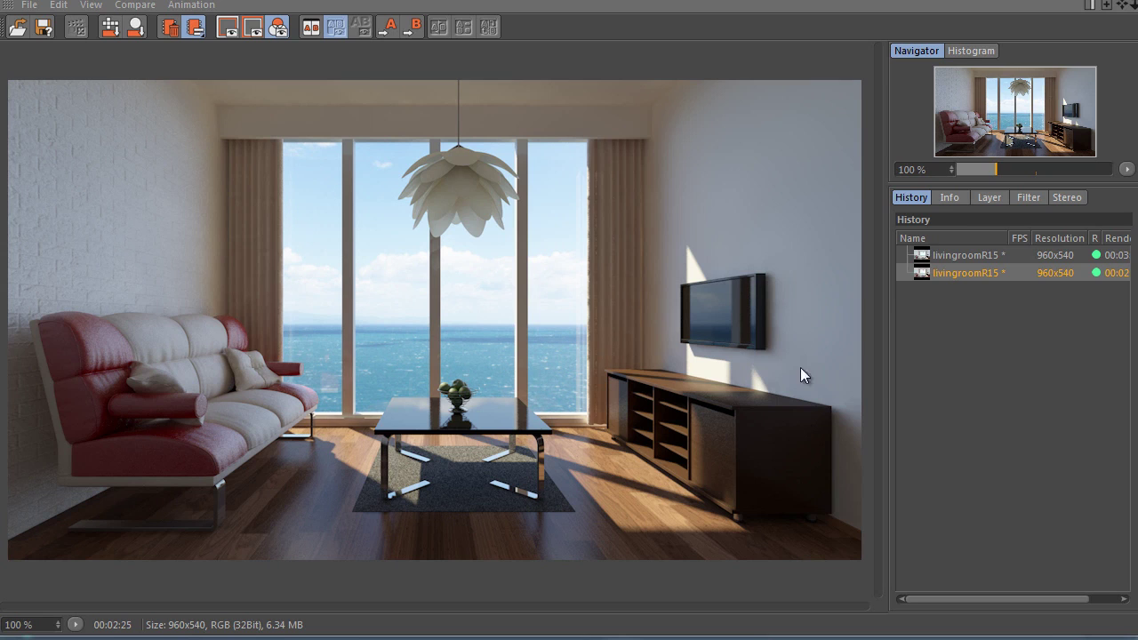
{"action": "left_click", "coordinate": [953, 256]}
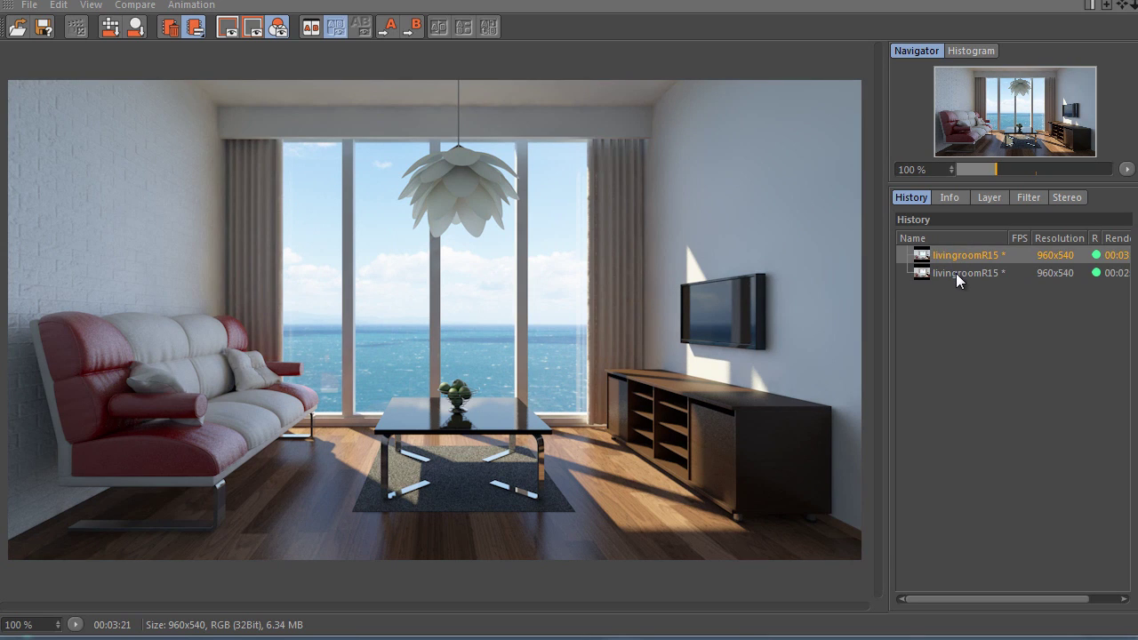
{"action": "left_click", "coordinate": [956, 273]}
{"action": "left_click", "coordinate": [944, 257]}
- Toggle repeatedly between the 00:03:21 and 00:02:25 history entries, ending on the 00:02:25 render
{"action": "left_click", "coordinate": [976, 273]}
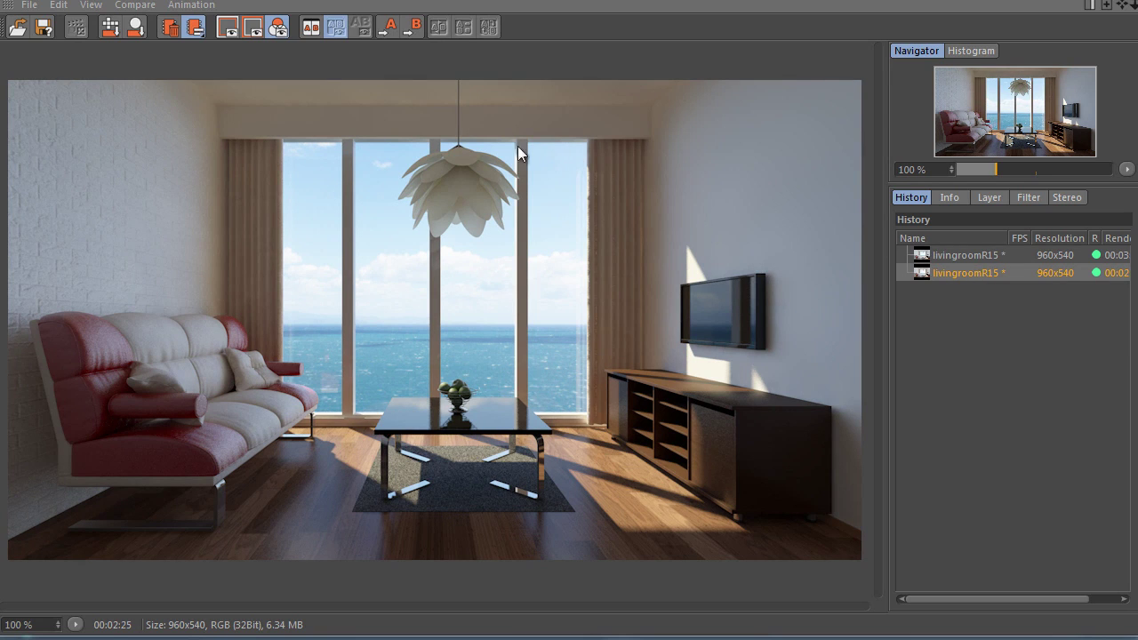
{"action": "left_click", "coordinate": [978, 258]}
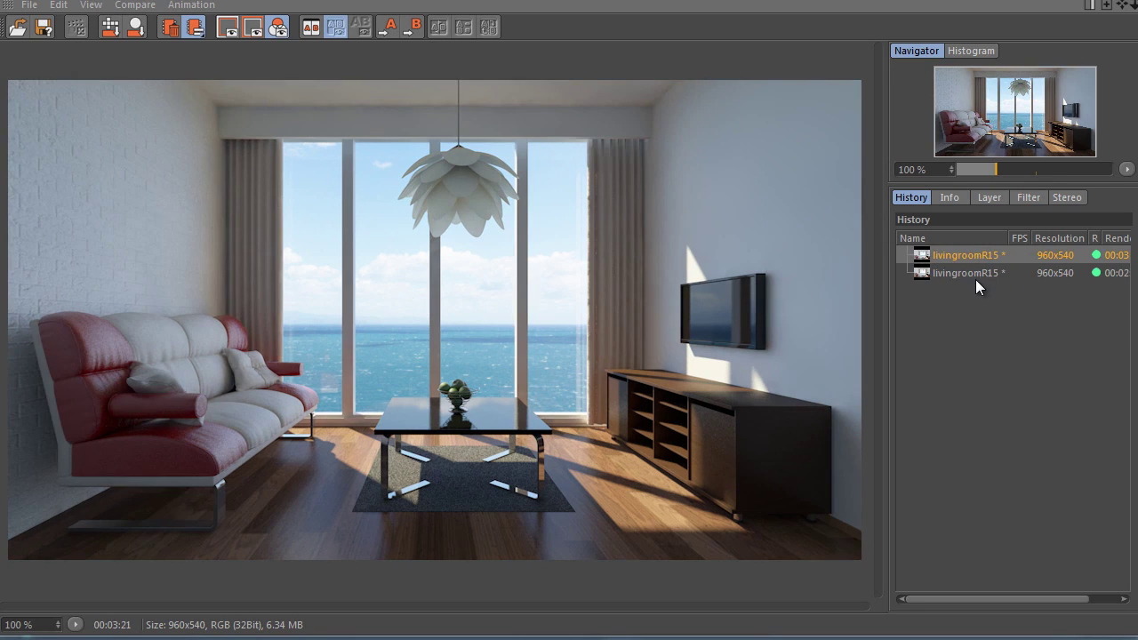
{"action": "left_click", "coordinate": [974, 275]}
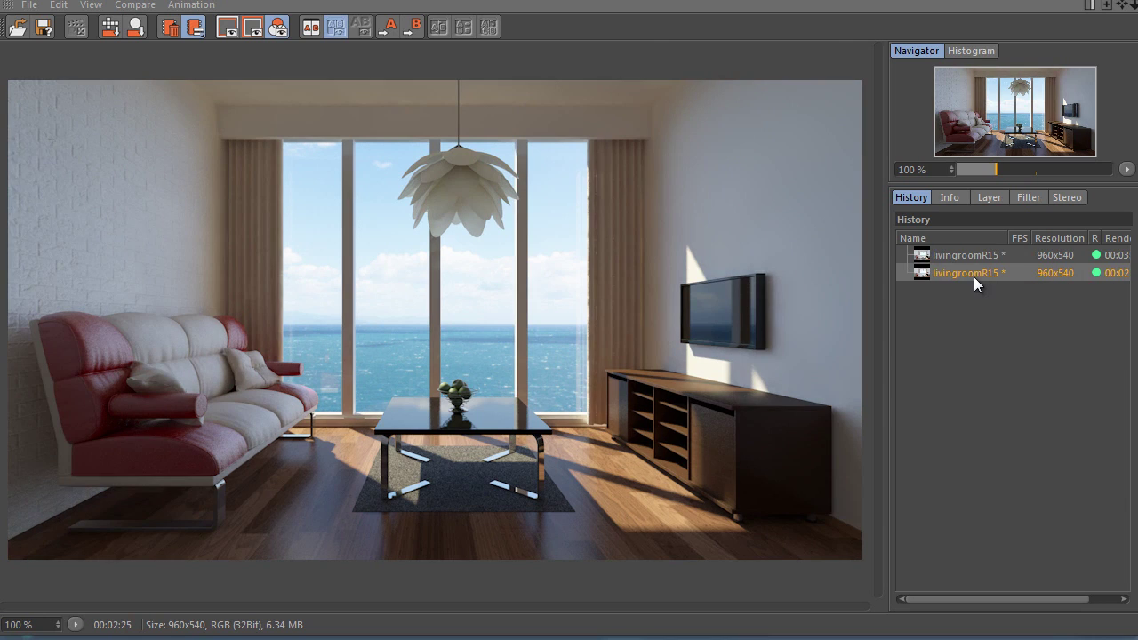
{"action": "left_click", "coordinate": [969, 263]}
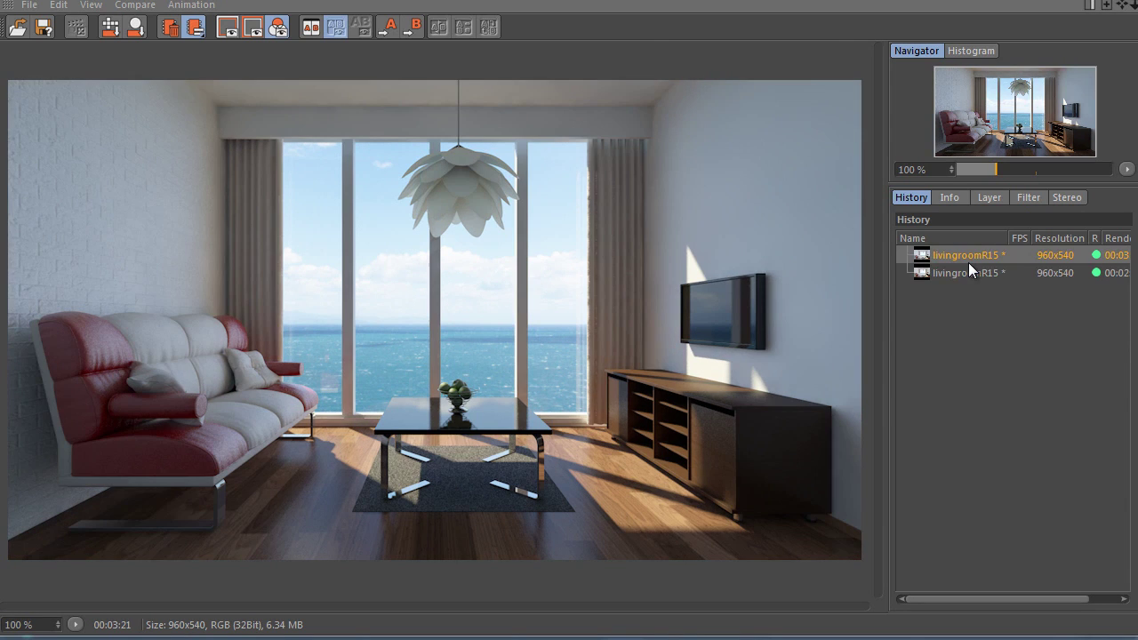
{"action": "left_click", "coordinate": [965, 273]}
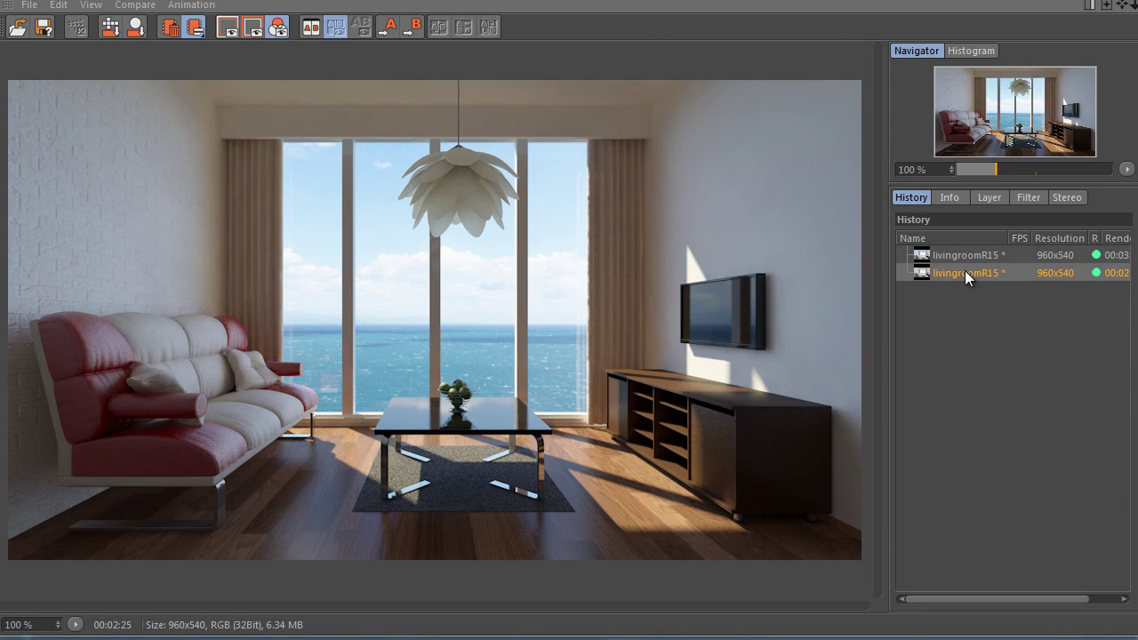
{"action": "left_click", "coordinate": [966, 255]}
{"action": "left_click", "coordinate": [965, 272]}
{"action": "left_click", "coordinate": [973, 259]}
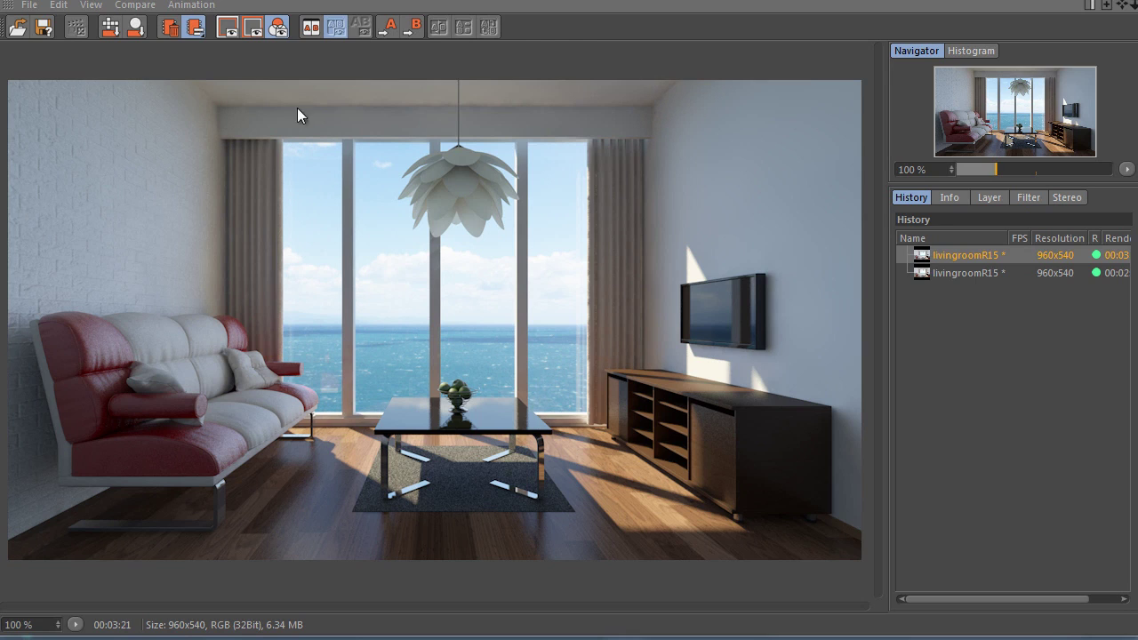
{"action": "left_click", "coordinate": [947, 273]}
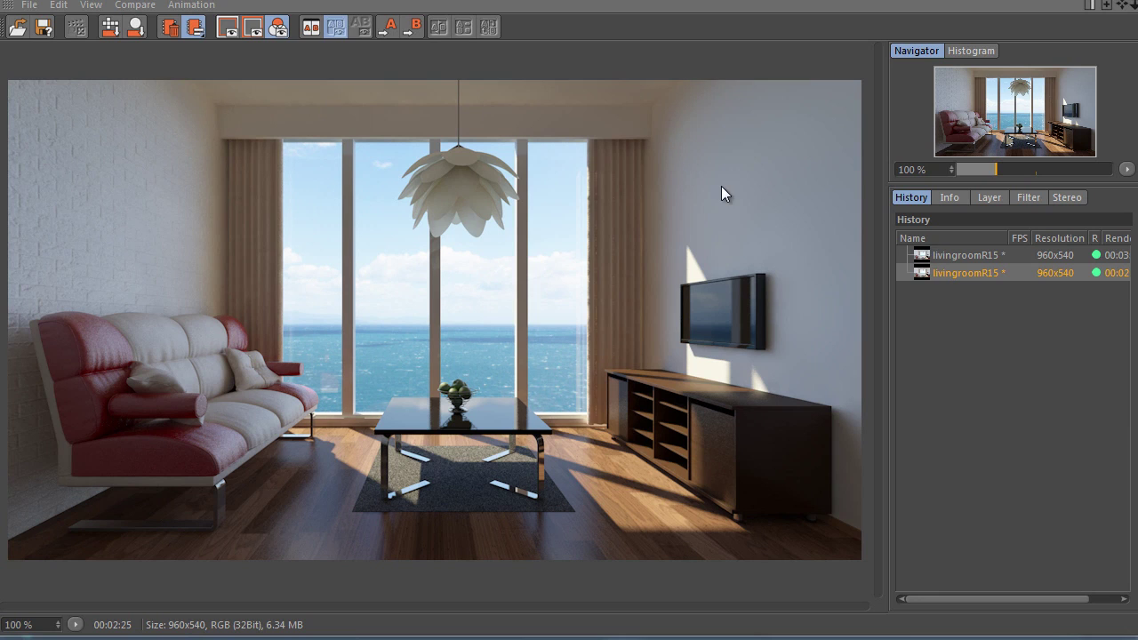
{"action": "left_click", "coordinate": [945, 258]}
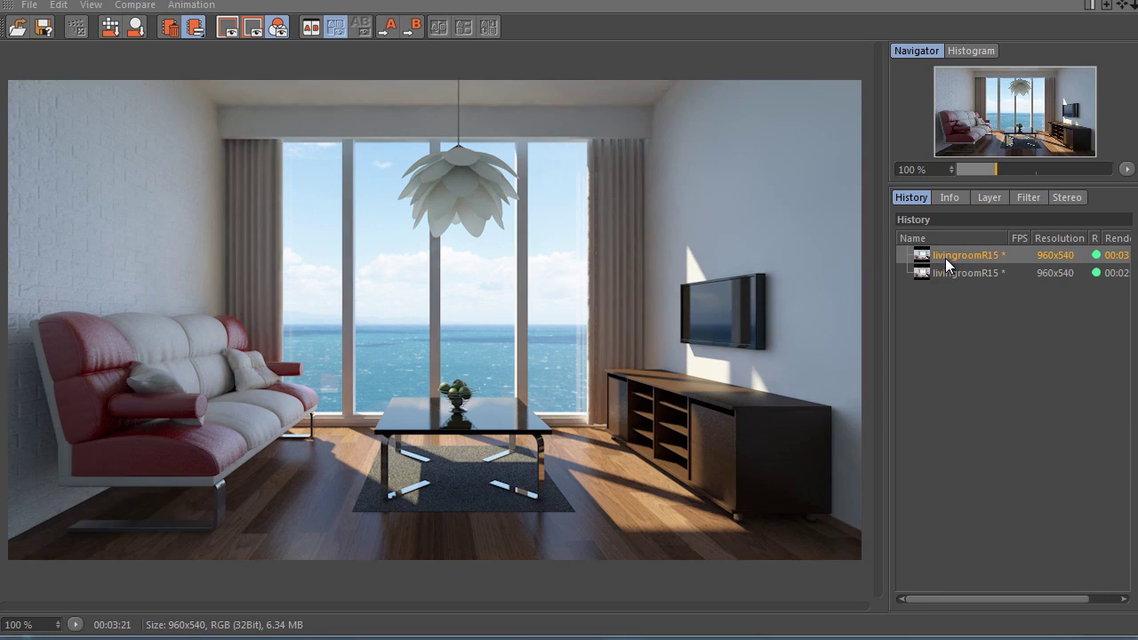
{"action": "left_click", "coordinate": [948, 273]}
{"action": "left_click", "coordinate": [944, 254]}
{"action": "left_click", "coordinate": [949, 271]}
{"action": "left_click", "coordinate": [965, 255]}
{"action": "left_click", "coordinate": [964, 275]}
{"action": "left_click", "coordinate": [955, 257]}
{"action": "left_click", "coordinate": [960, 273]}
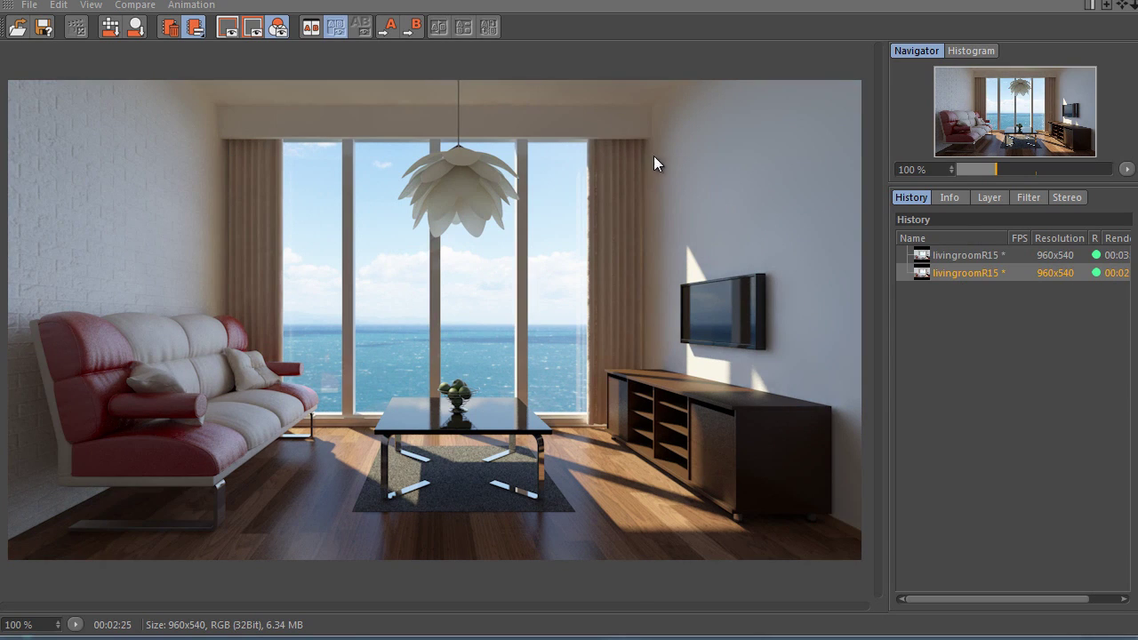